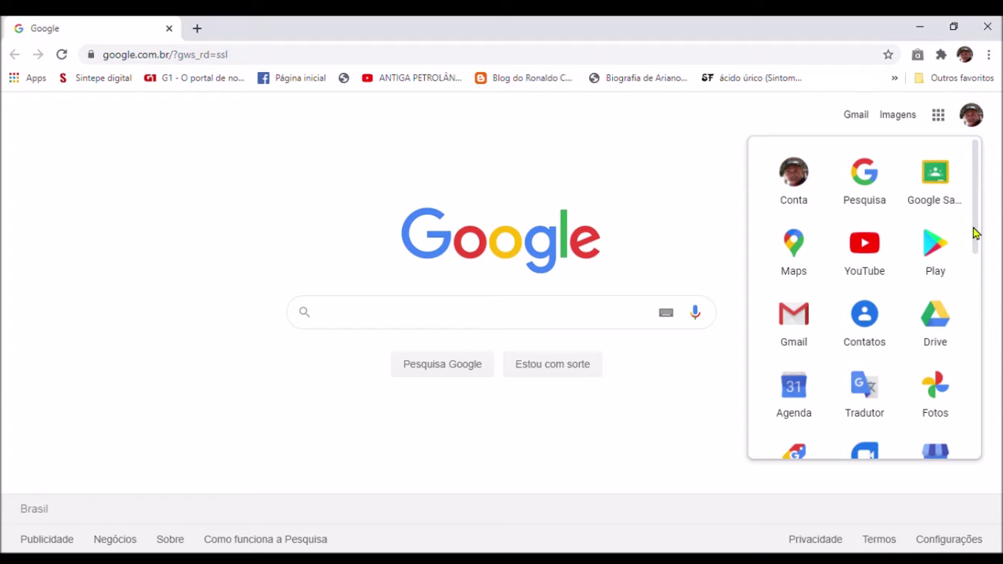
# Open Google Sala de Aula and go to the Atividades page of the class TURMA PILOTO
pyautogui.click(938, 187)
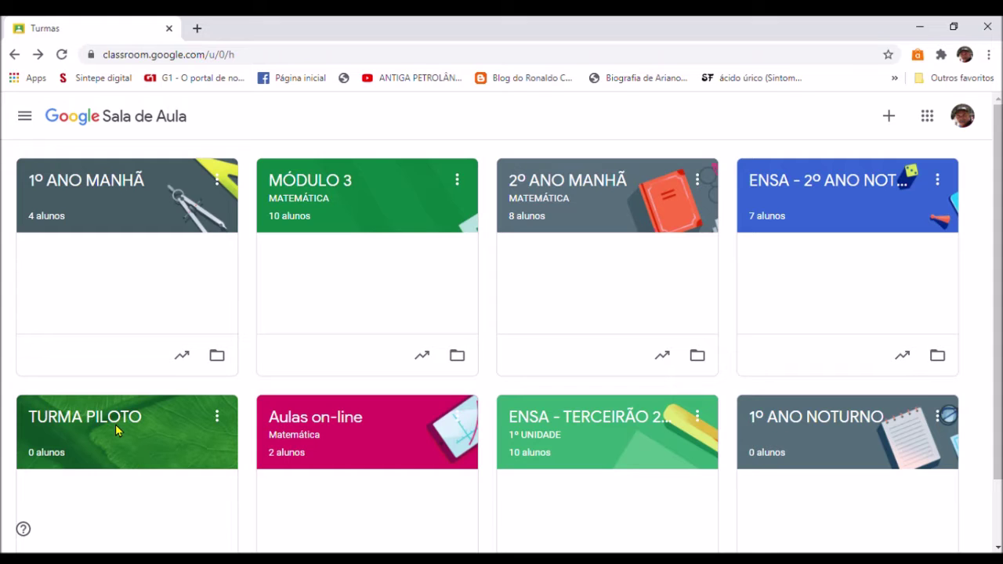
pyautogui.click(132, 441)
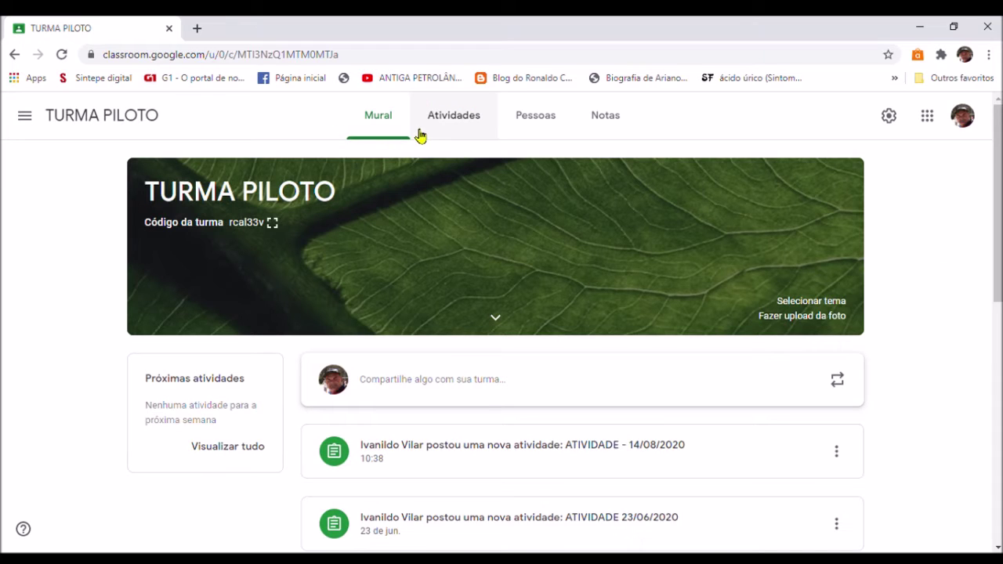
pyautogui.click(462, 126)
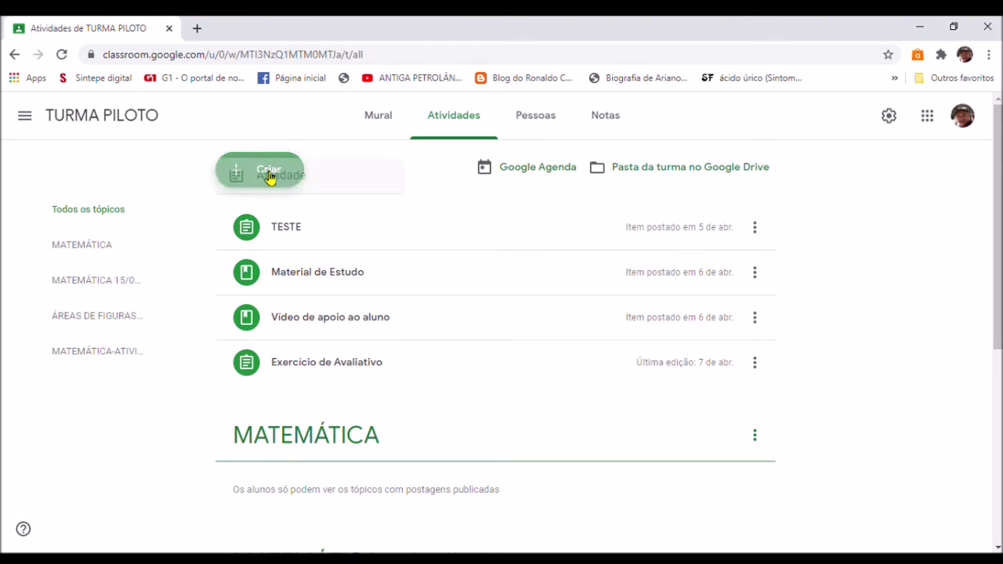
# Create an Atividade com teste titled "TESTE" with the instructions "ENSA"
pyautogui.click(269, 178)
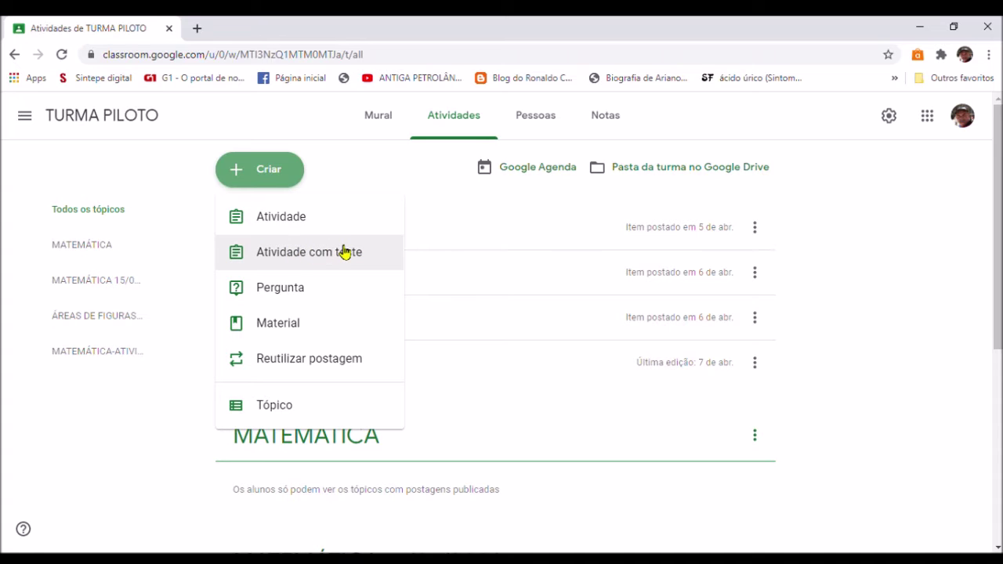
pyautogui.click(300, 259)
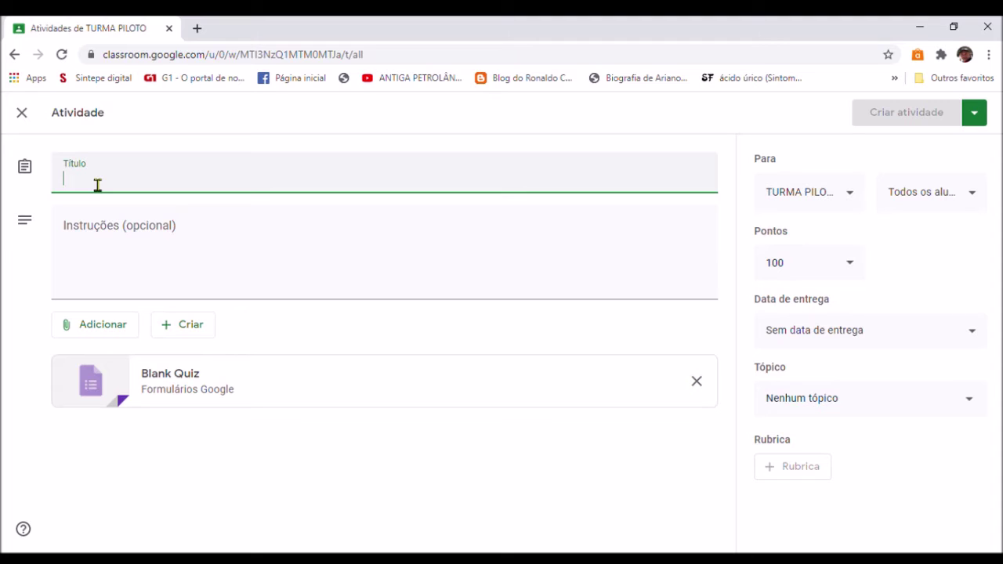
pyautogui.write('TESTE')
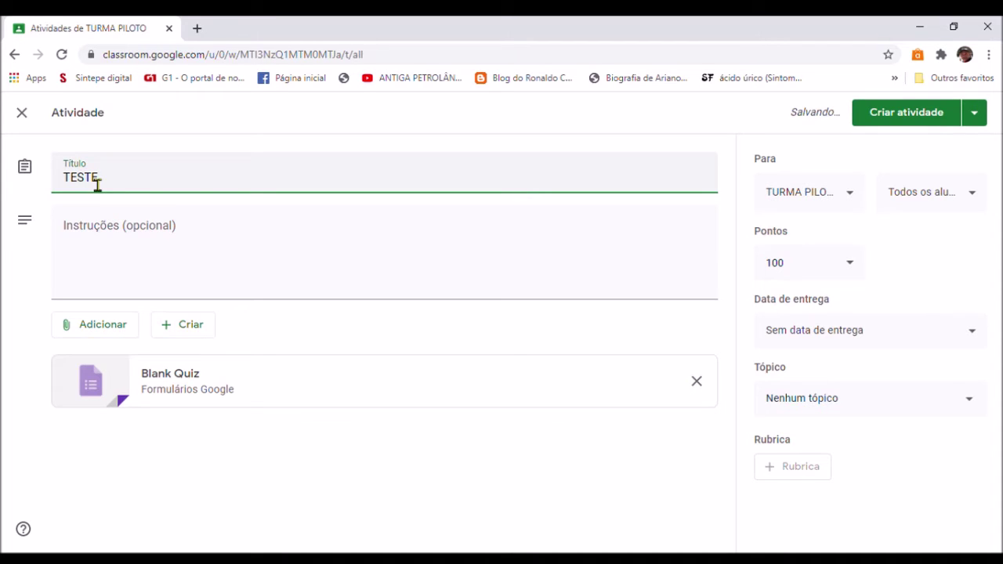
pyautogui.click(116, 271)
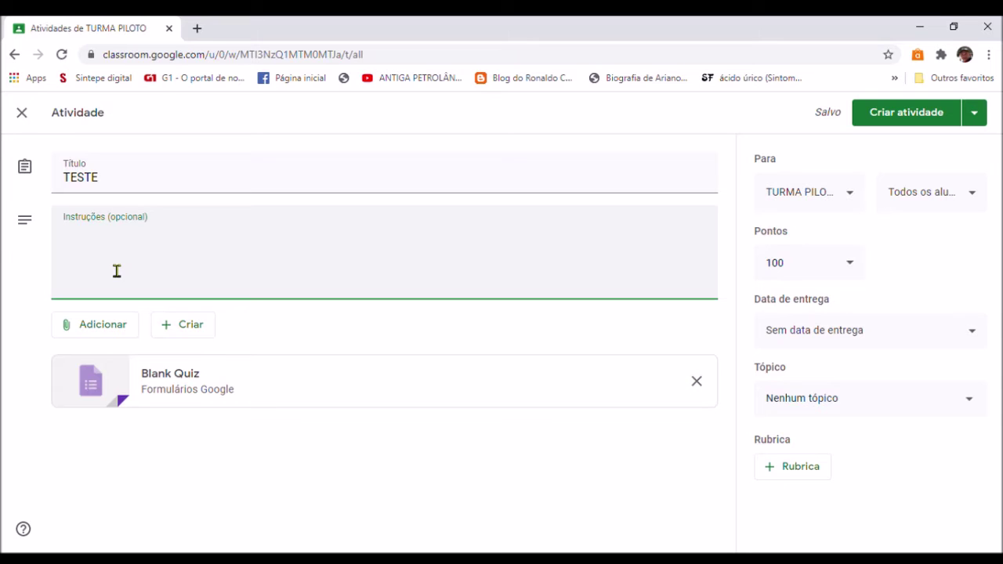
pyautogui.write('ENSA')
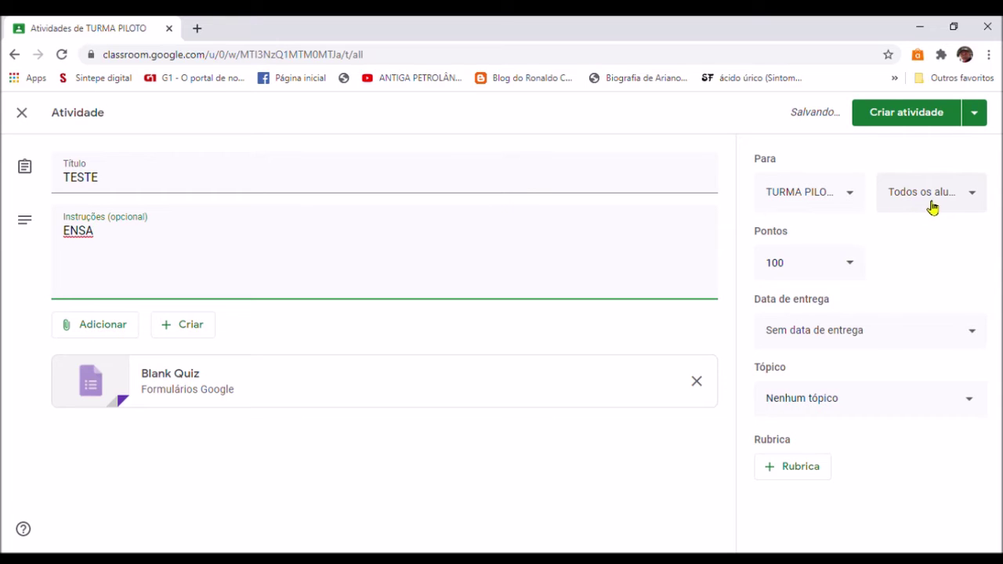
# Check the activity's student recipients, leaving Todos os alunos selected, and set the points to 10
pyautogui.click(979, 200)
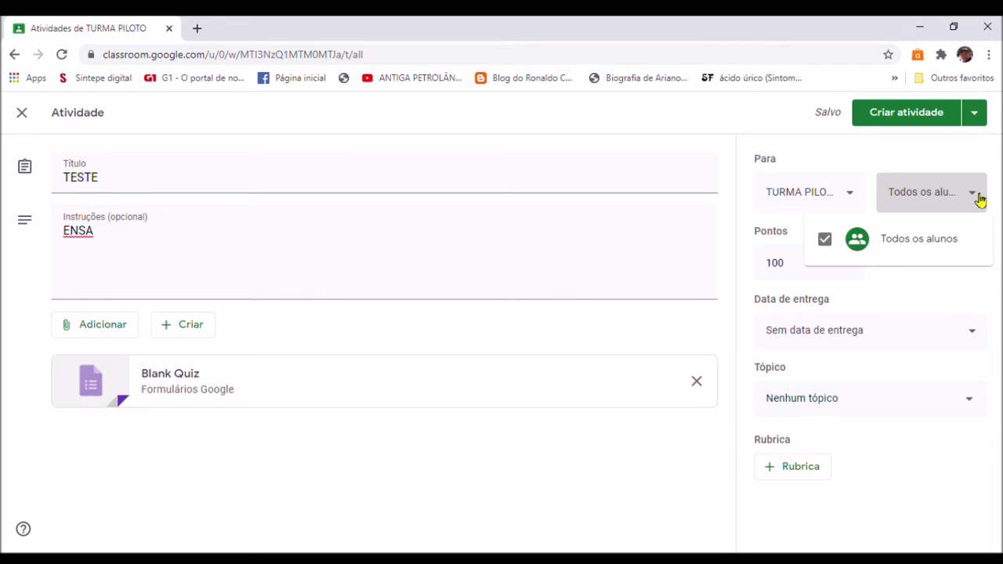
pyautogui.click(979, 200)
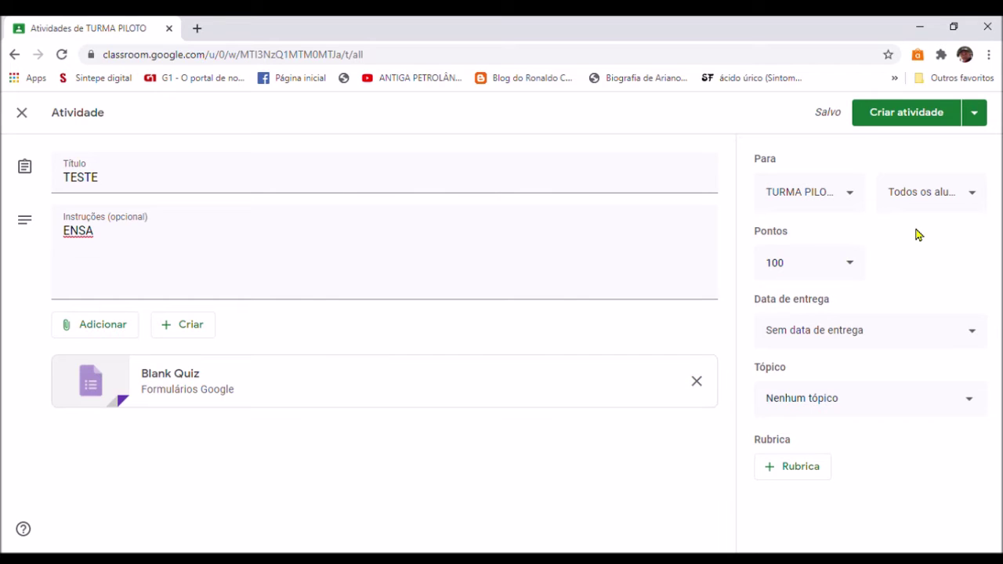
pyautogui.click(830, 275)
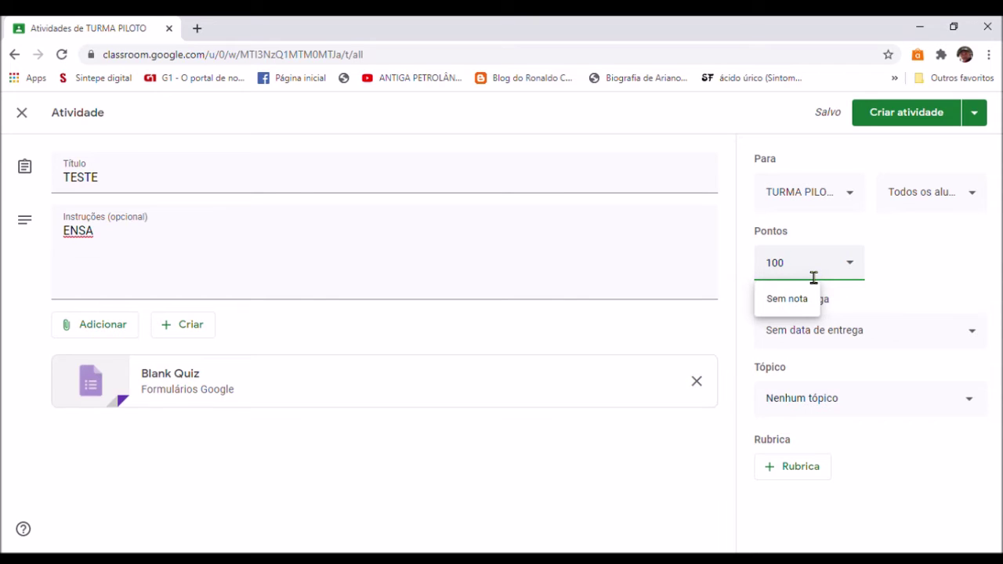
pyautogui.press('BackSpace')
pyautogui.click(943, 289)
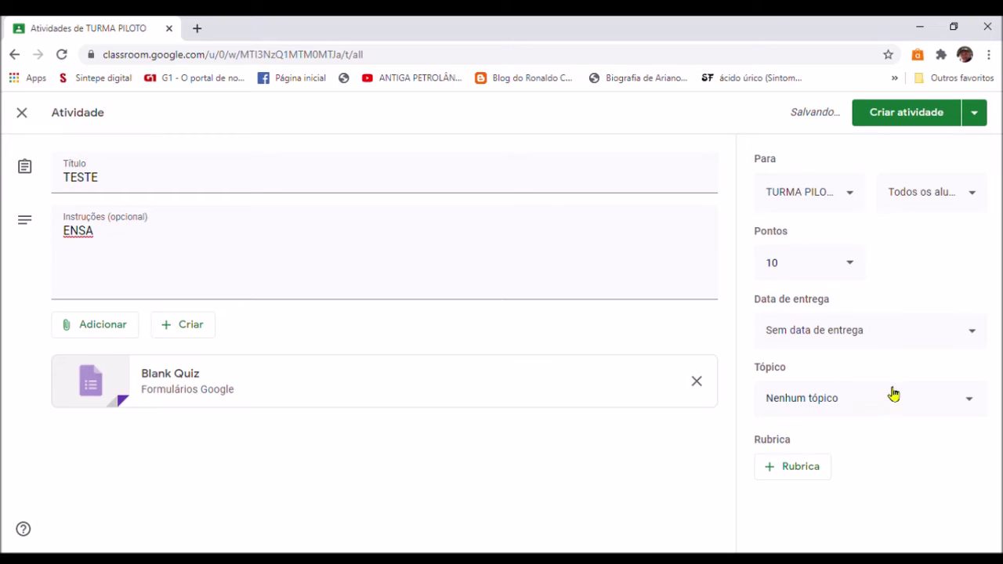
# Set the activity's due date to 29 August 2020 without a time
pyautogui.click(975, 335)
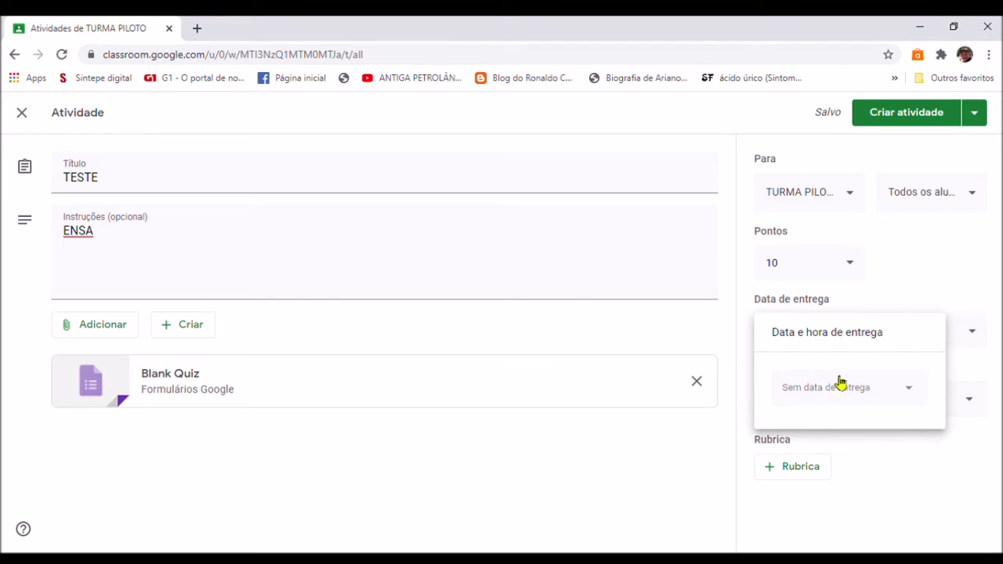
pyautogui.click(911, 394)
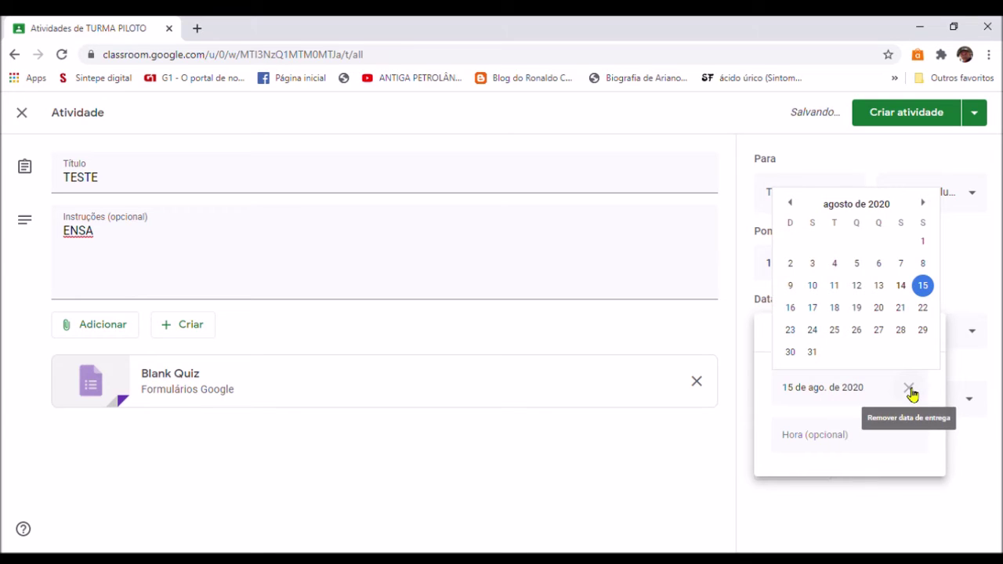
pyautogui.click(922, 330)
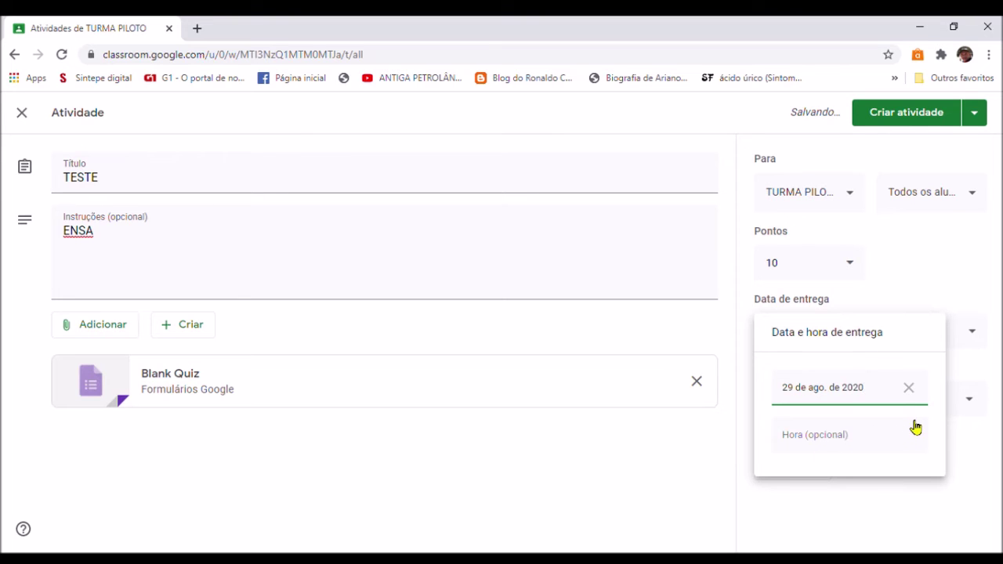
pyautogui.click(658, 458)
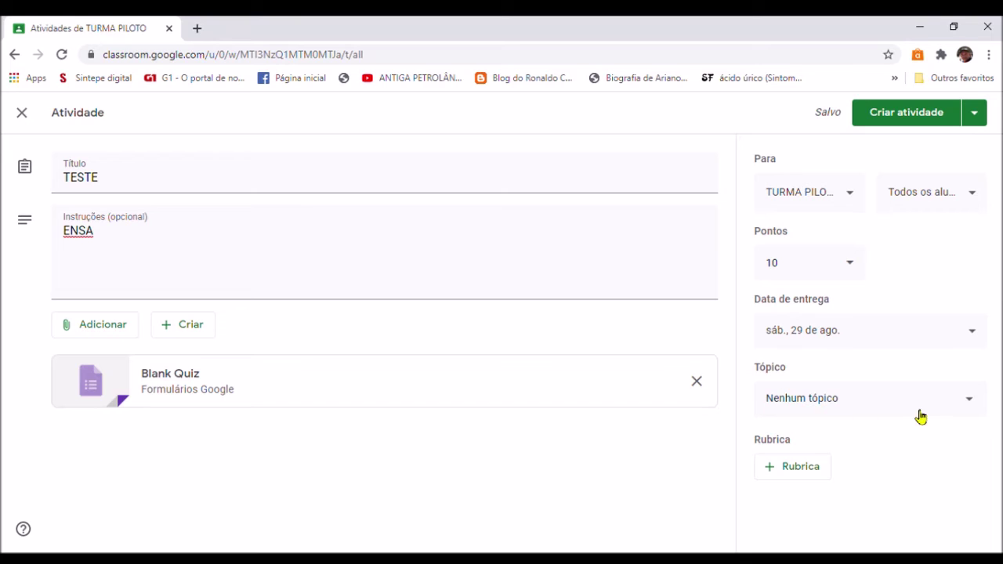
# Create a topic named "MATEMÁTICA" for the activity
pyautogui.click(977, 405)
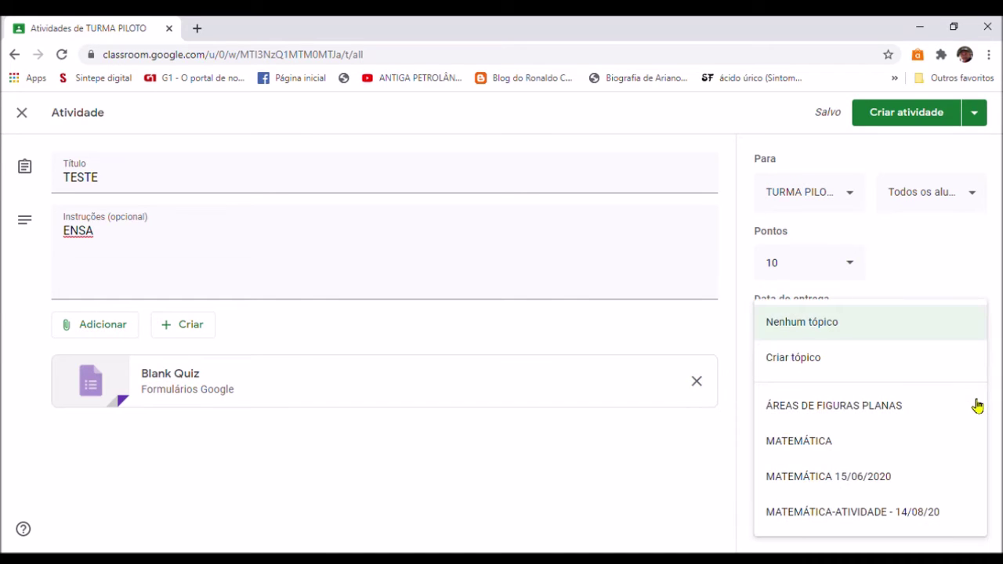
pyautogui.click(804, 363)
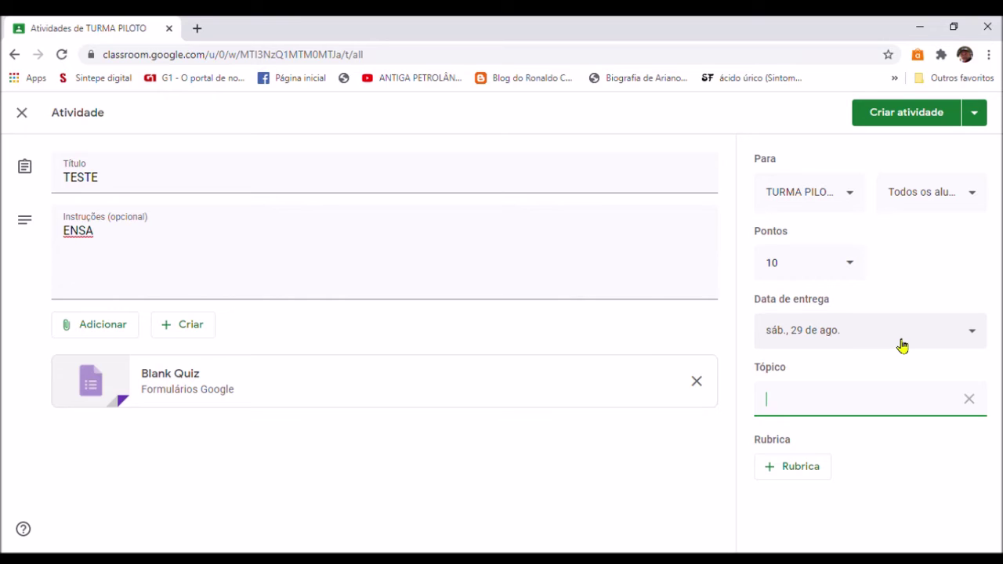
pyautogui.write('MATEMÁTICA')
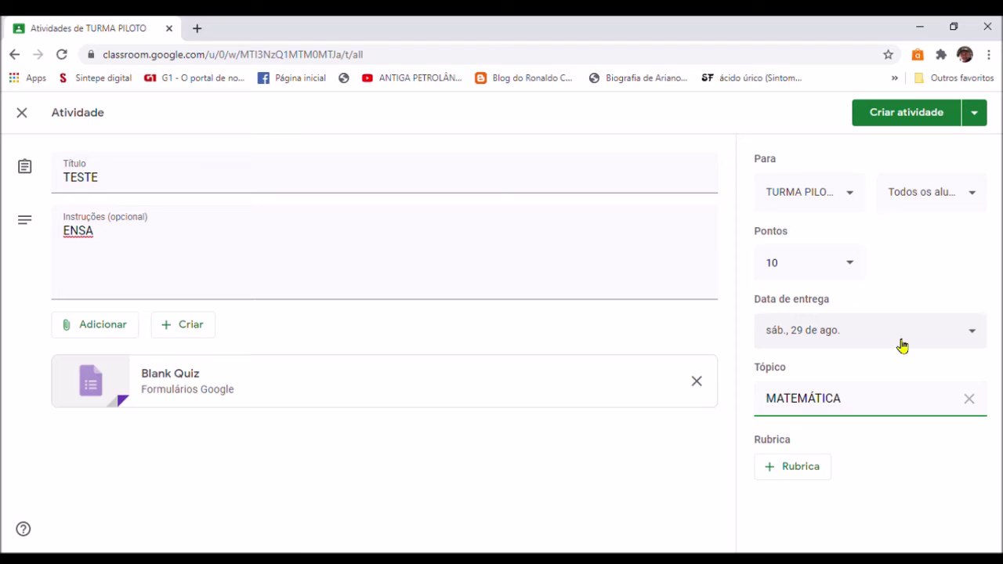
pyautogui.click(608, 486)
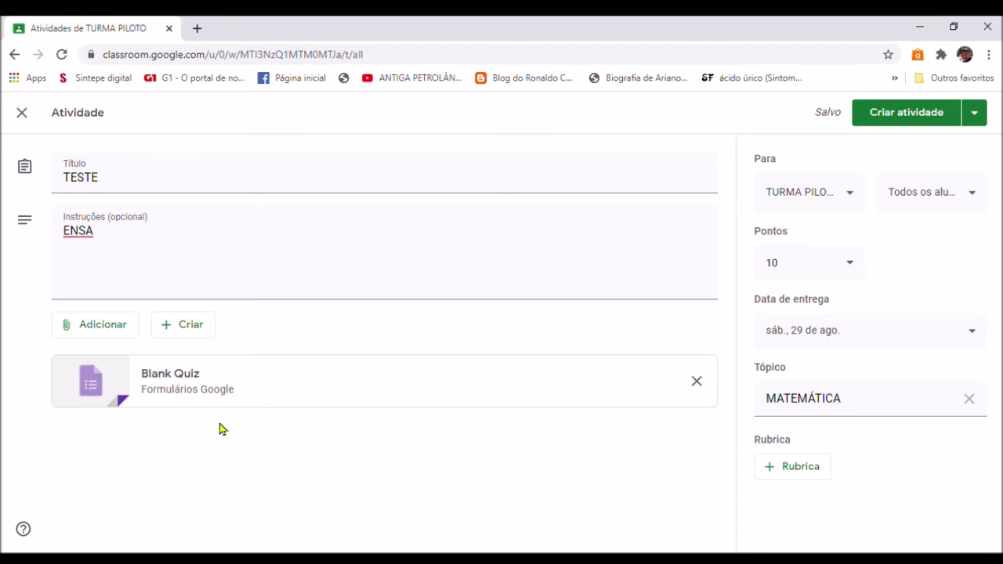
# Open the attached Blank Quiz form and examine the question types offered for its untitled question, keeping Múltipla escolha
pyautogui.click(190, 386)
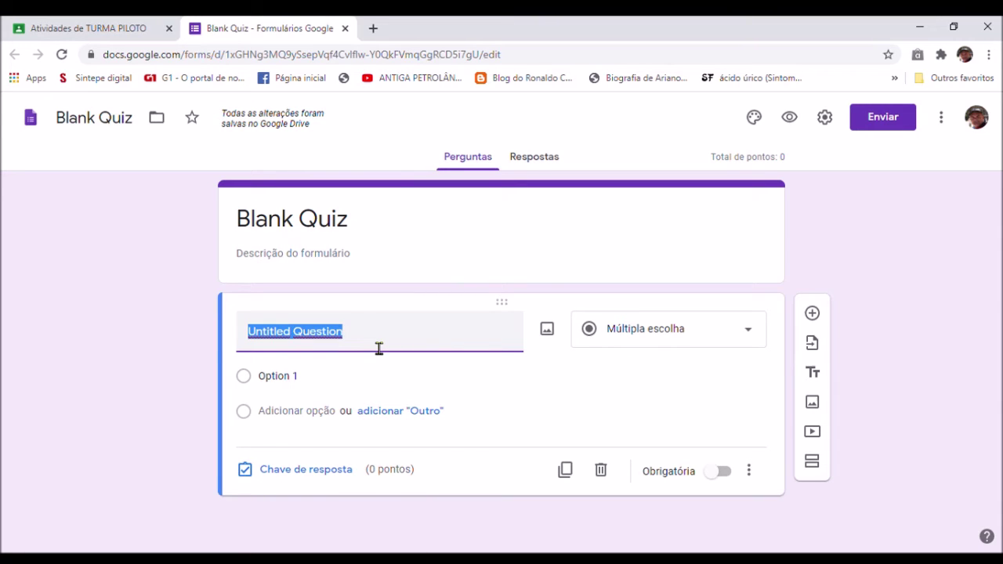
pyautogui.click(750, 332)
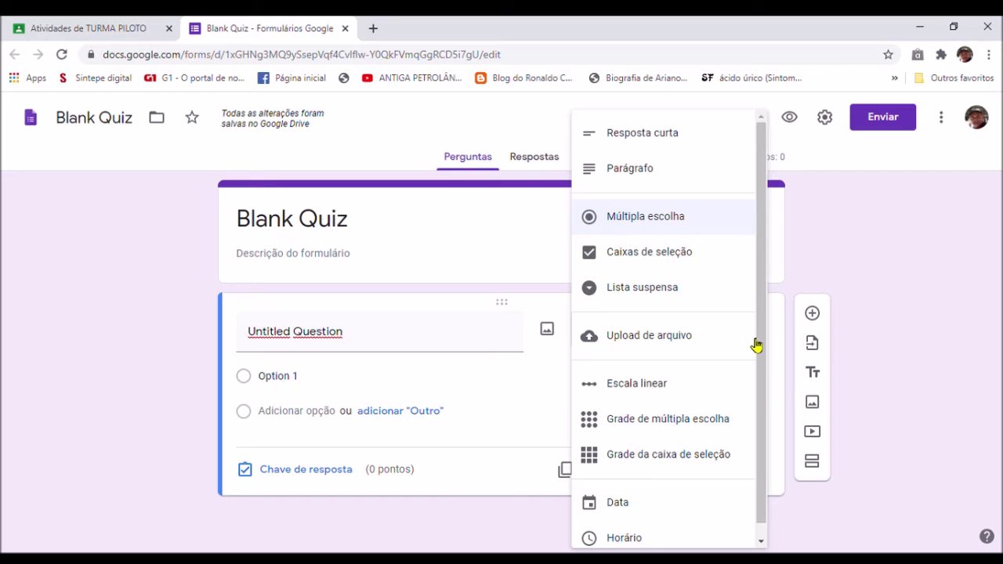
pyautogui.click(939, 243)
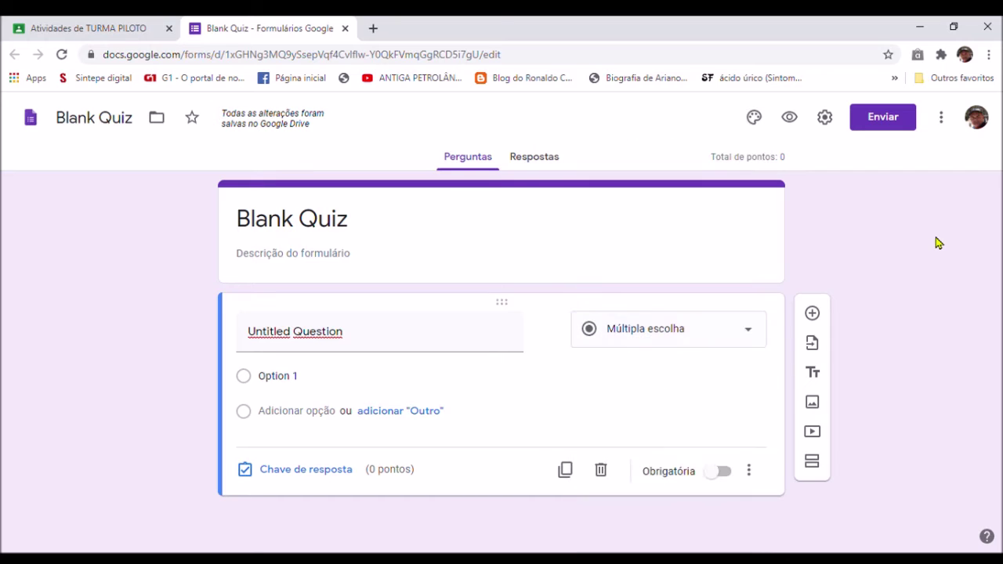
pyautogui.click(754, 337)
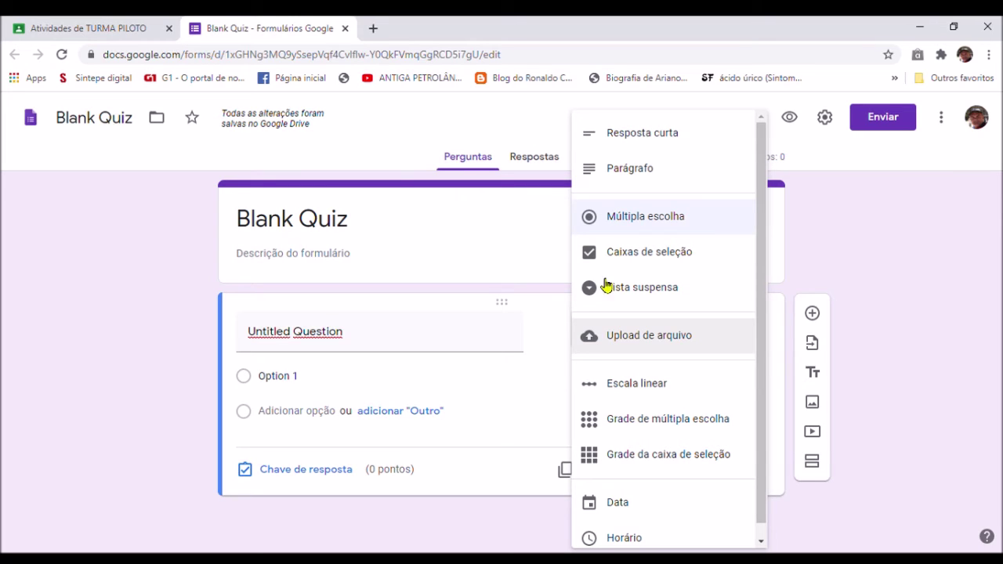
pyautogui.click(656, 224)
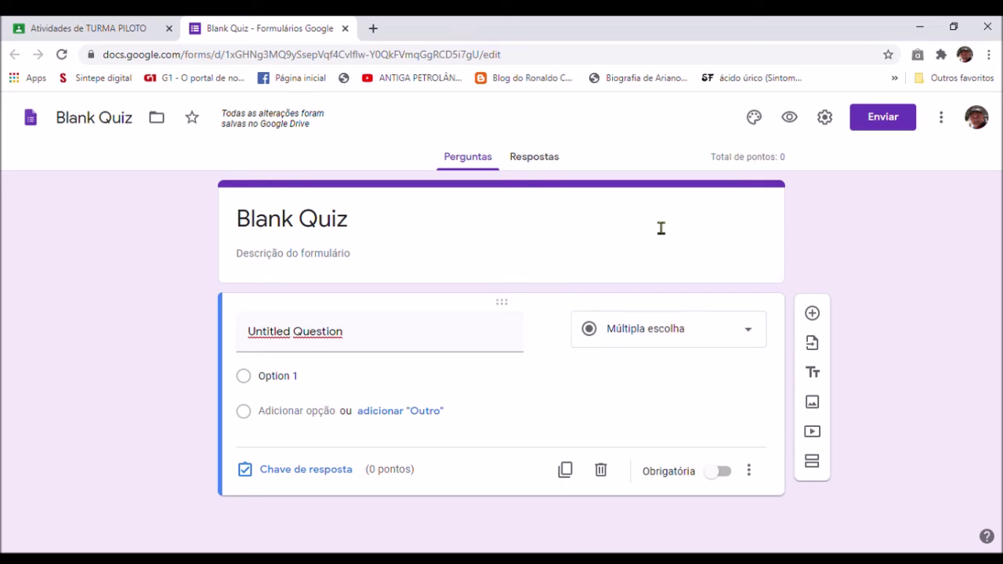
# Replace the untitled question's text with "QUAL O SEU NOME?"
pyautogui.click(392, 349)
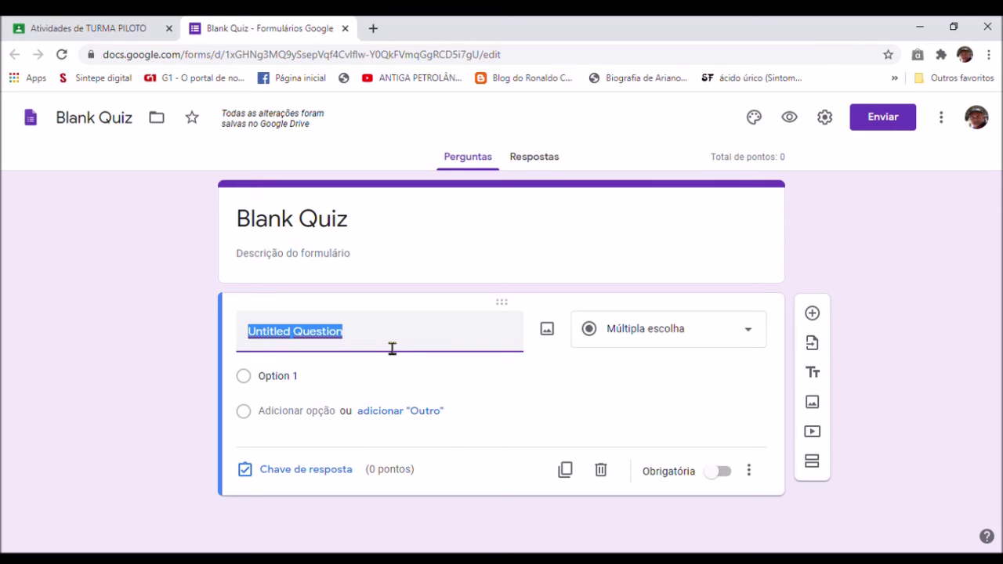
pyautogui.write('QUAL')
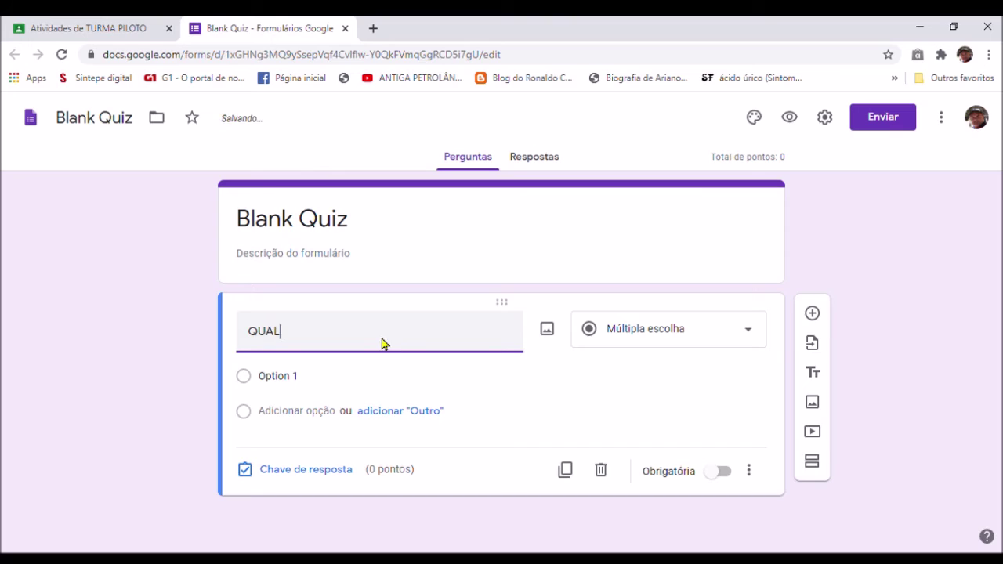
pyautogui.write(' O SEU')
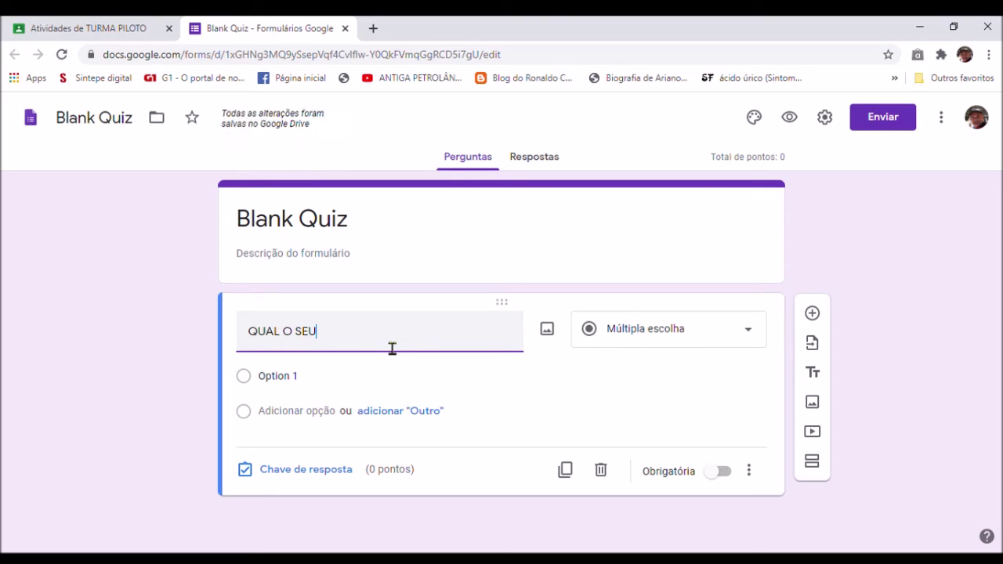
pyautogui.write(' NOME')
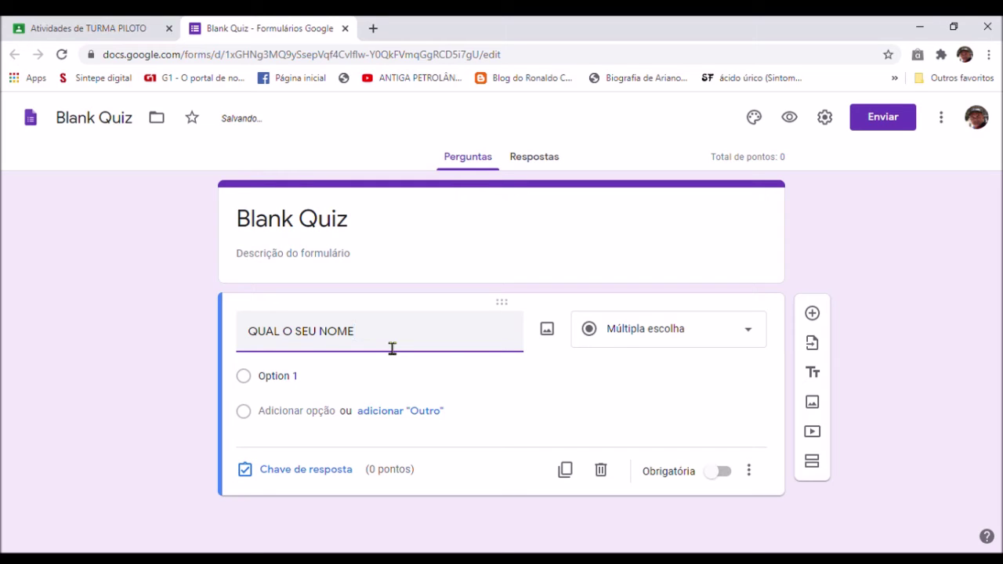
pyautogui.write('?')
# Change the name question to the Resposta curta type and make it required
pyautogui.click(750, 333)
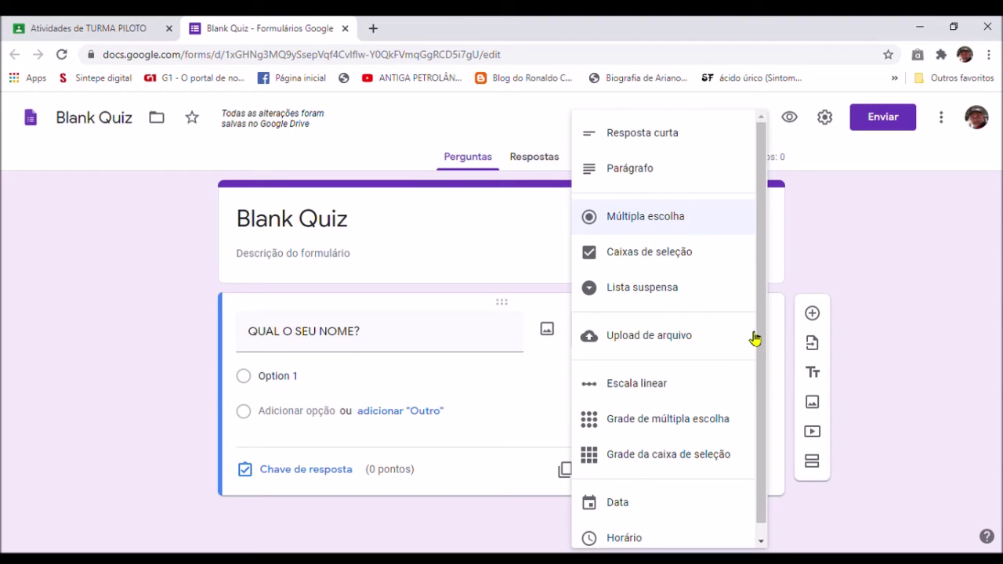
pyautogui.click(653, 135)
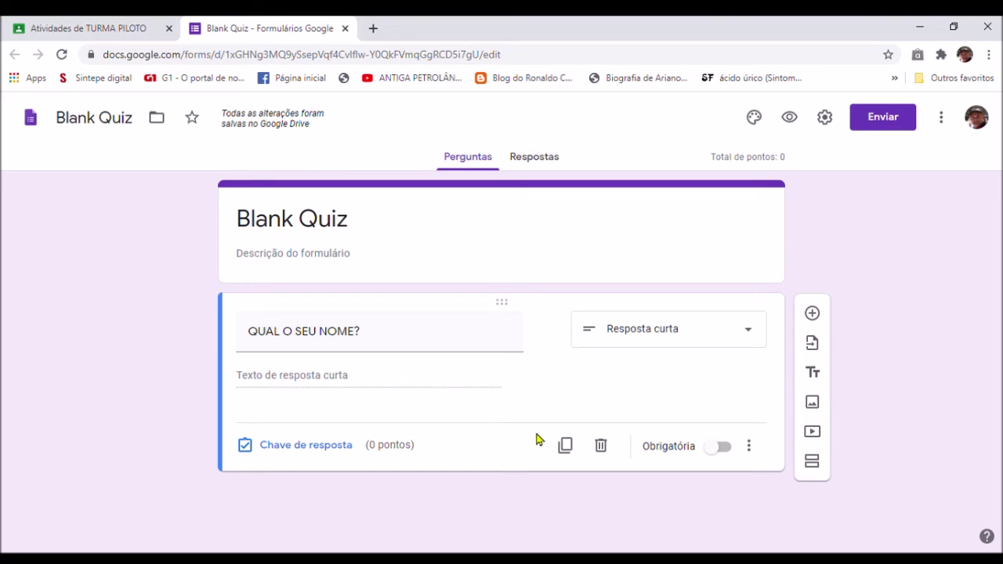
pyautogui.click(716, 448)
# Add a multiple-choice question below the name question with the text "1 - QUAL O RESULTADO DE 2 + 2 ?"
pyautogui.click(812, 314)
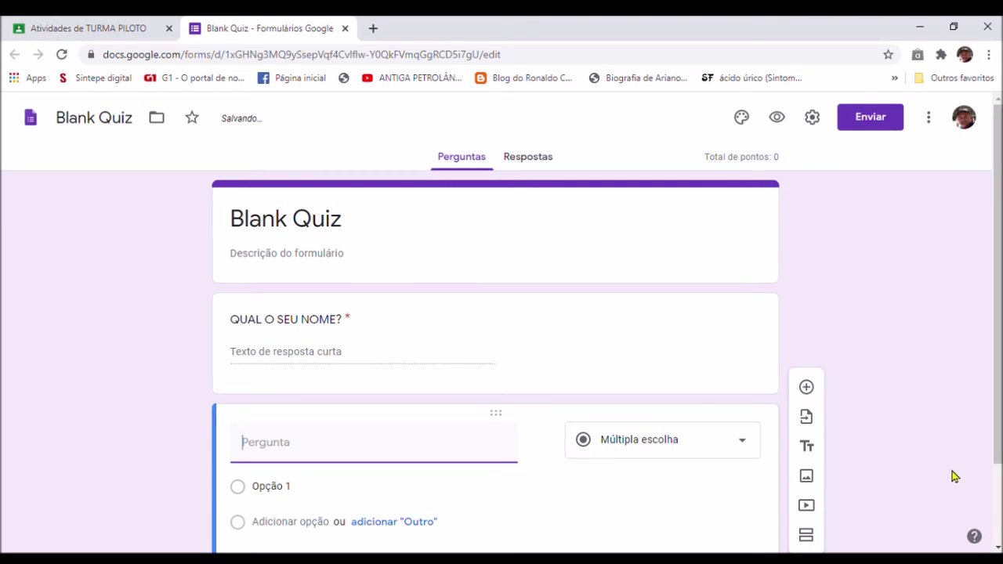
pyautogui.click(998, 548)
pyautogui.click(998, 547)
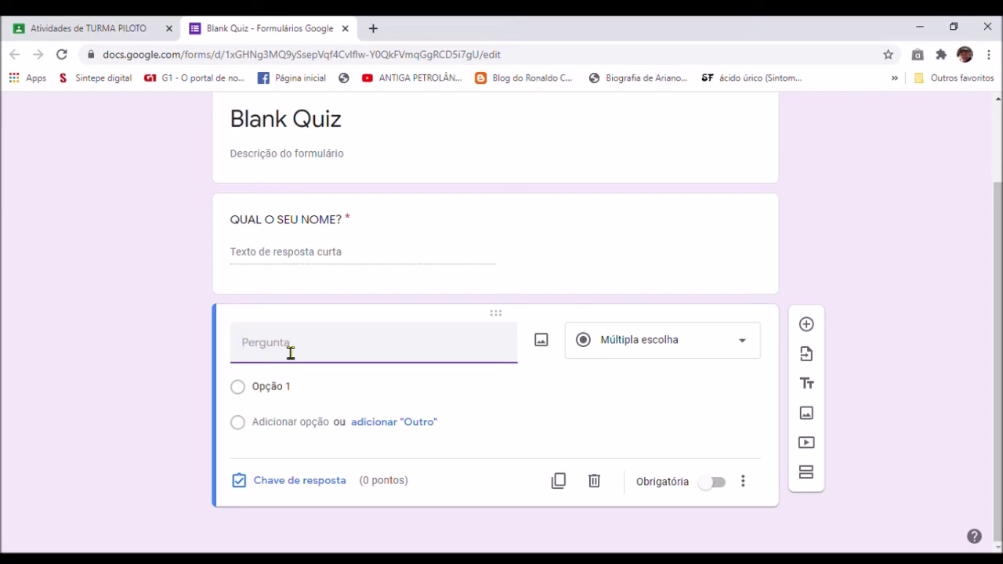
pyautogui.write('1 -')
pyautogui.write('QUANT')
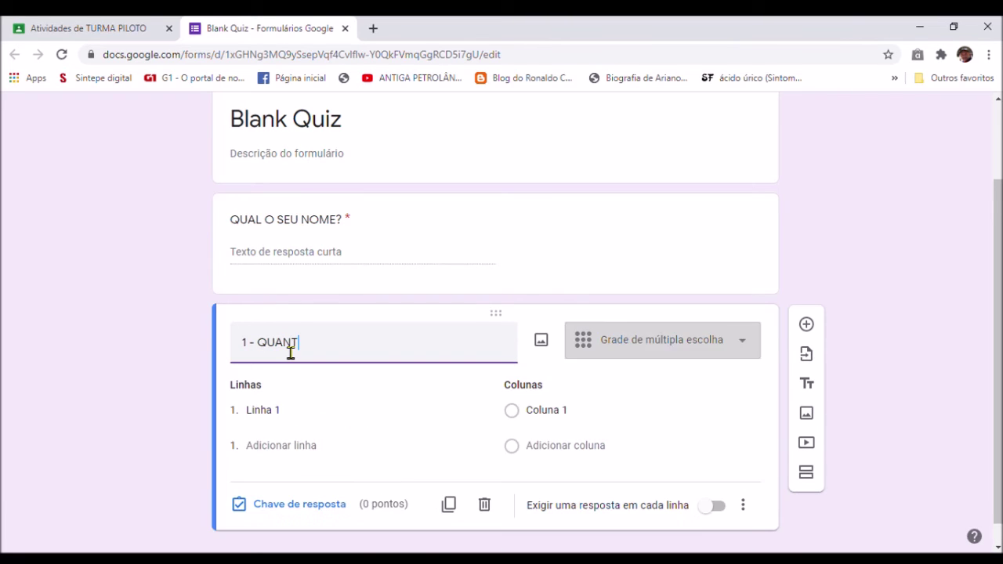
pyautogui.press('BackSpace')
pyautogui.press('BackSpace')
pyautogui.write('L O RESULT')
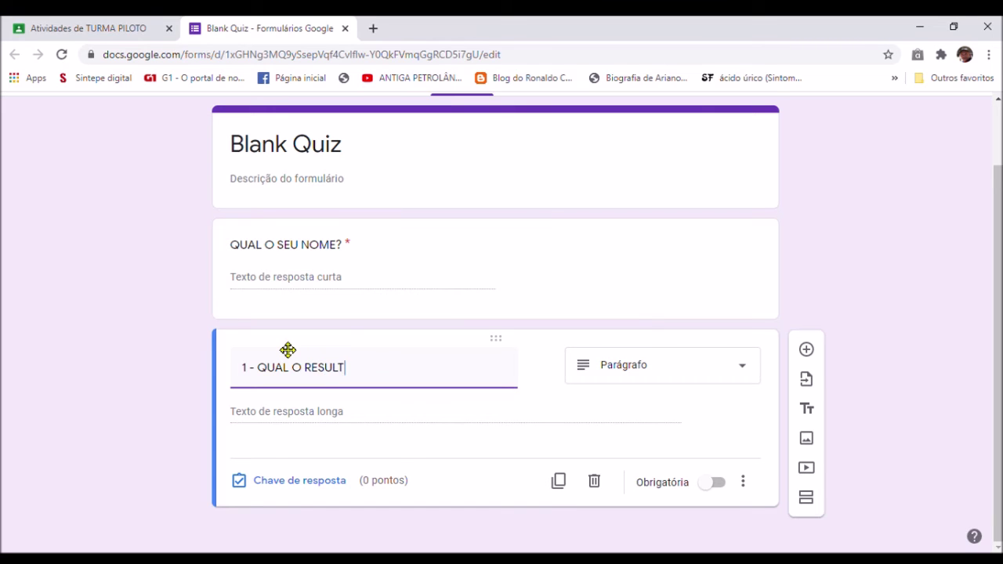
pyautogui.hotkey('ctrl', '+')
pyautogui.write('ADO DE 2 + 2')
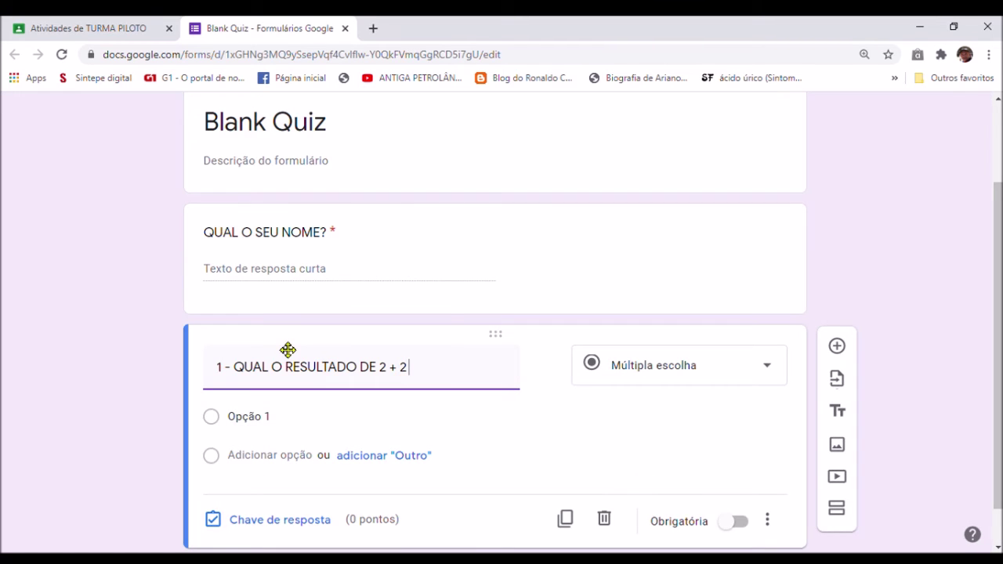
pyautogui.write(' ?')
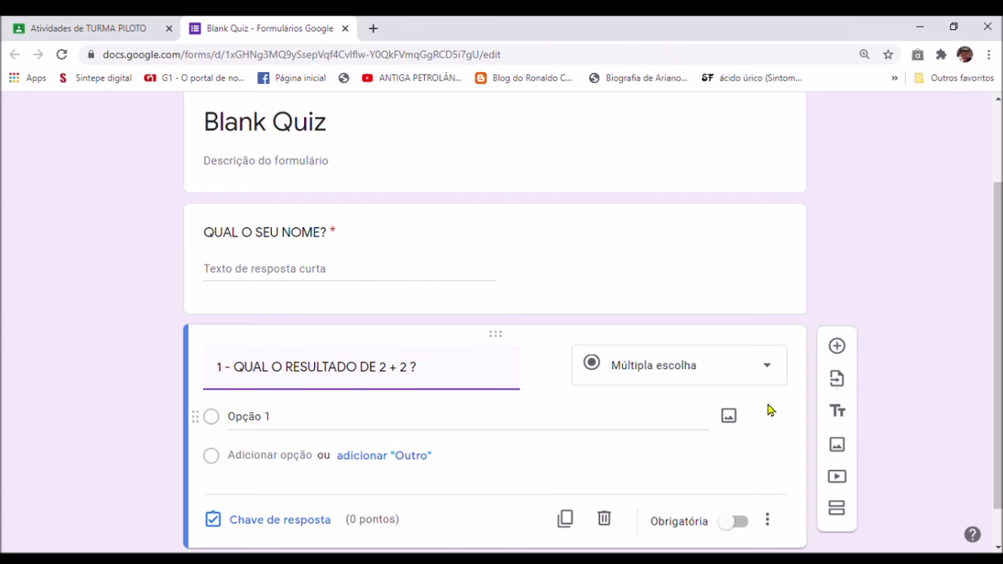
# Give the 2 + 2 question four answer options in this order: 4, 3, 2 and 5
pyautogui.click(265, 430)
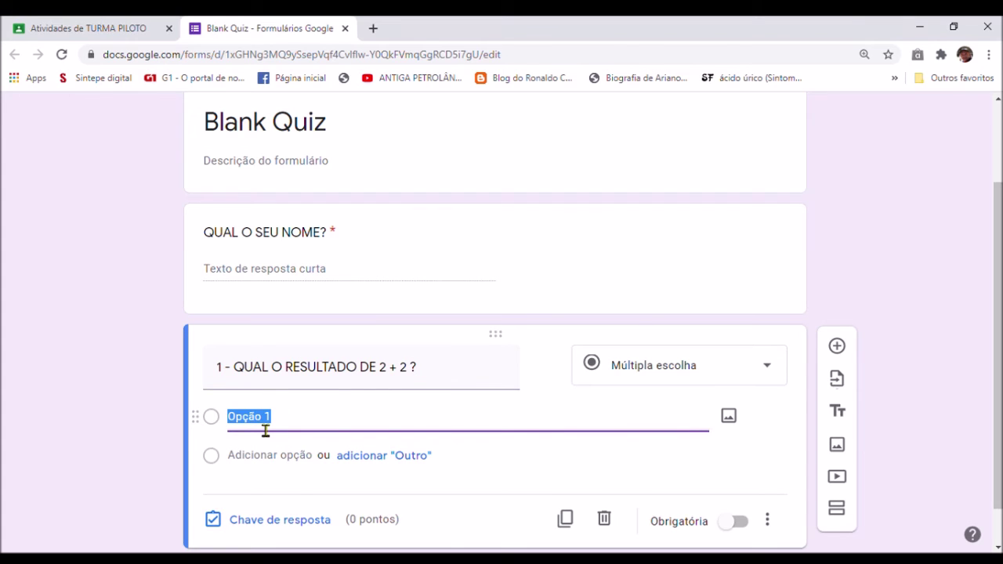
pyautogui.write('4')
pyautogui.press('Return')
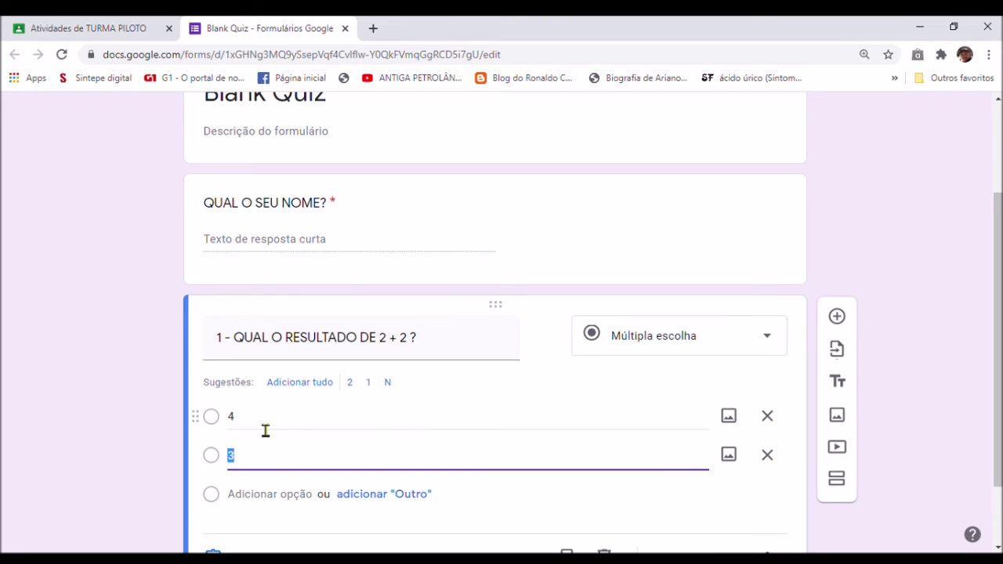
pyautogui.press('Return')
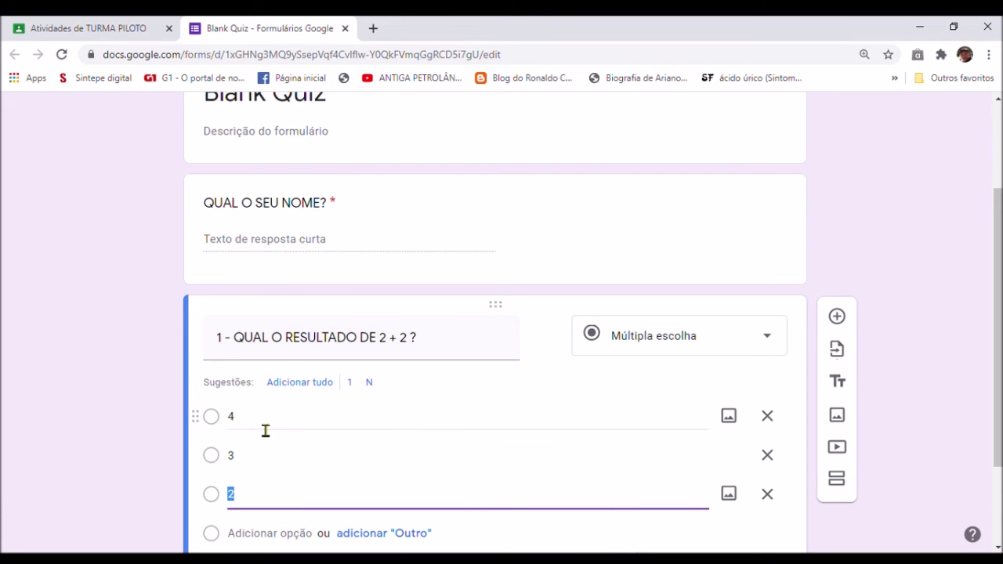
pyautogui.press('Return')
pyautogui.write('5')
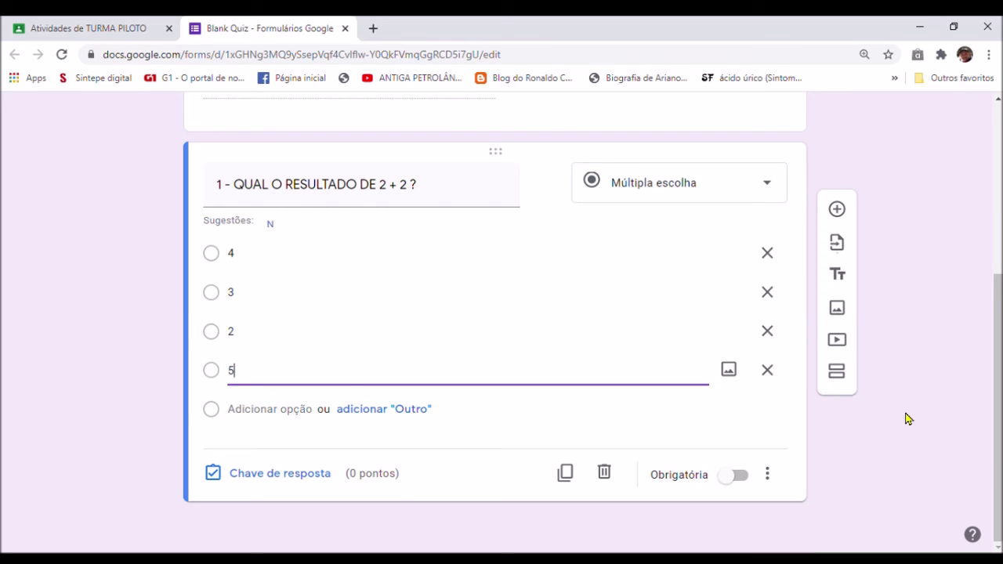
# Set the 2 + 2 question's answer key to option 4 worth 10 points and make the question required
pyautogui.click(290, 480)
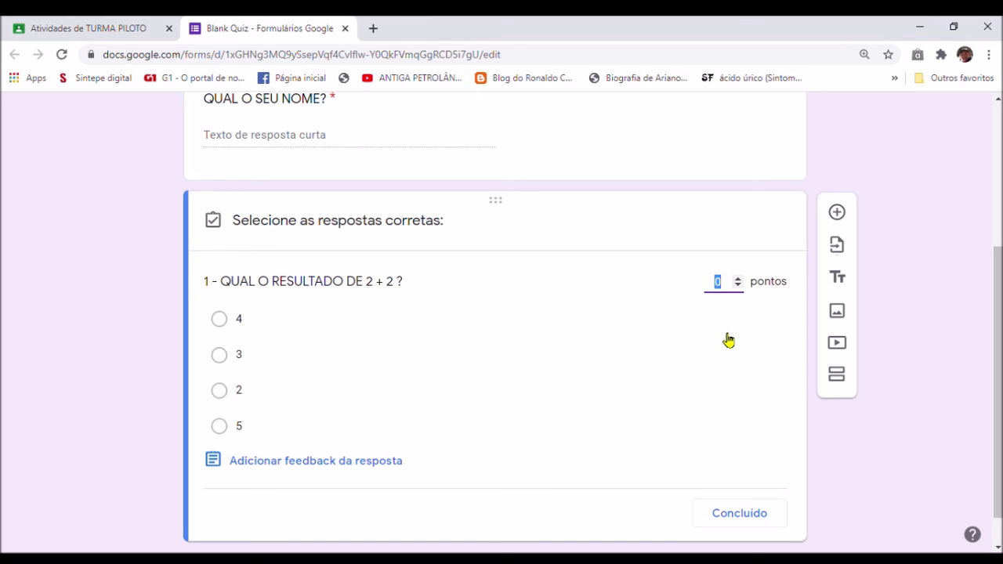
pyautogui.write('10')
pyautogui.click(223, 322)
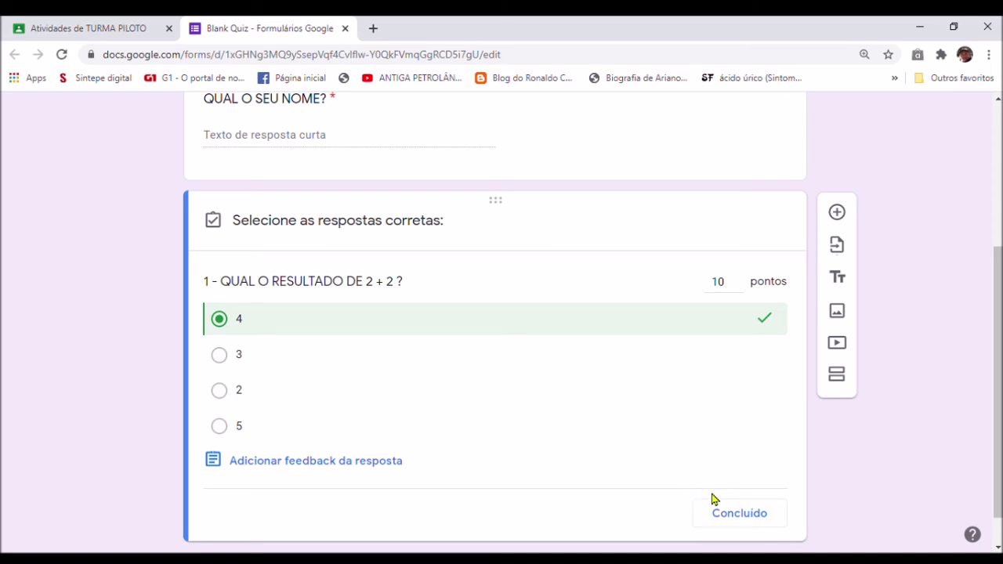
pyautogui.click(748, 522)
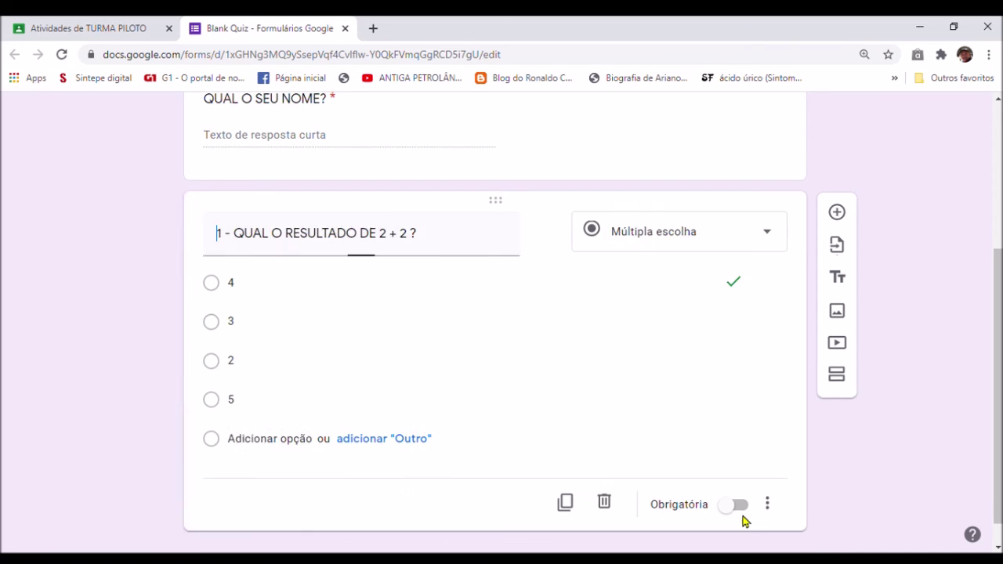
pyautogui.click(998, 550)
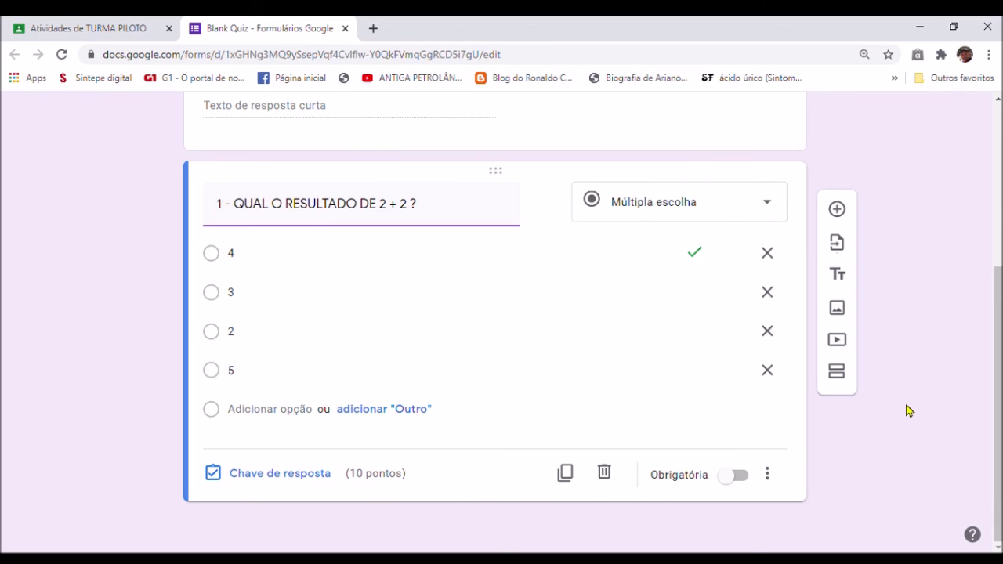
pyautogui.click(725, 479)
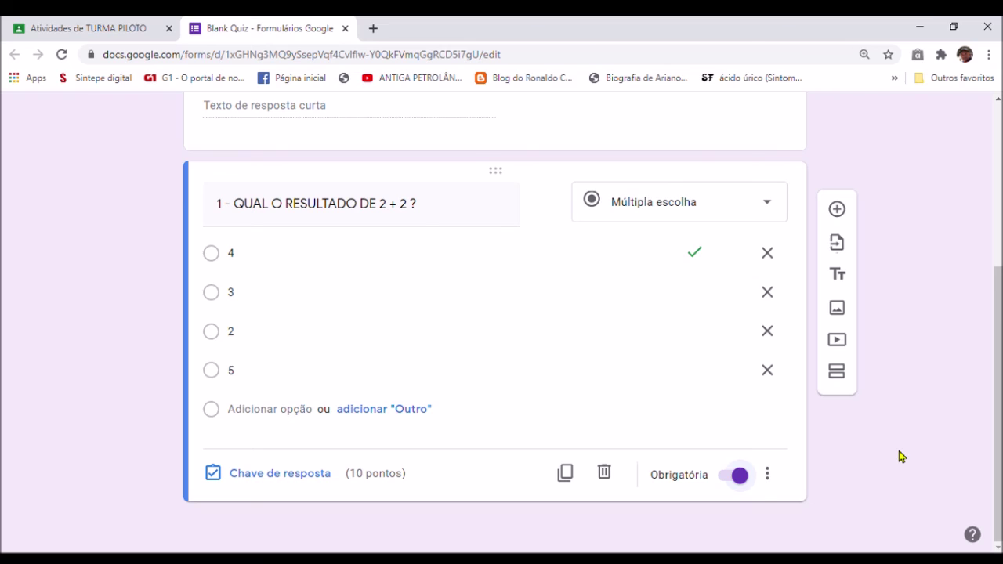
# Replace the form's title with "ATIVIDADE"
pyautogui.click(999, 117)
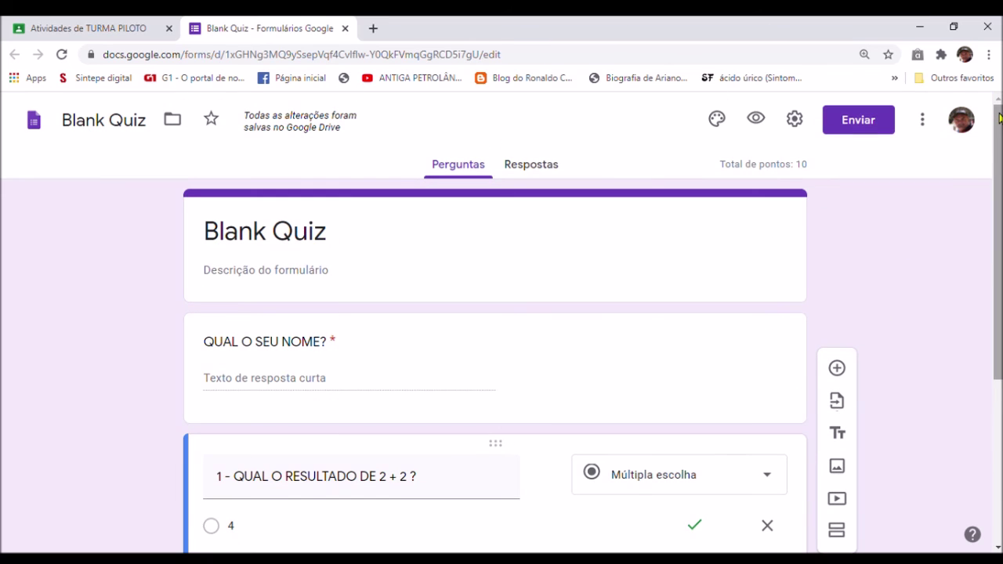
pyautogui.click(345, 244)
pyautogui.write('A')
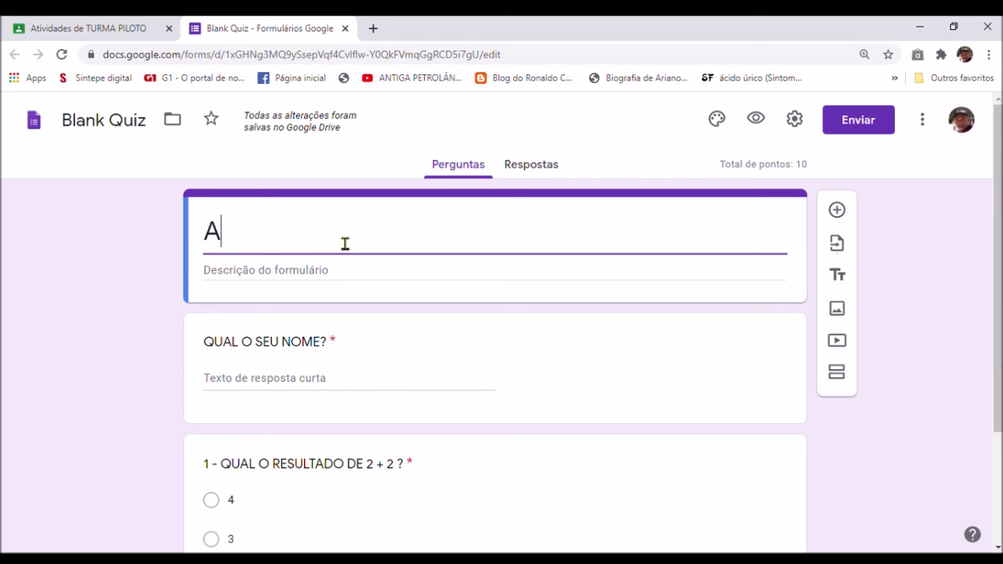
pyautogui.write('TIVIDADE')
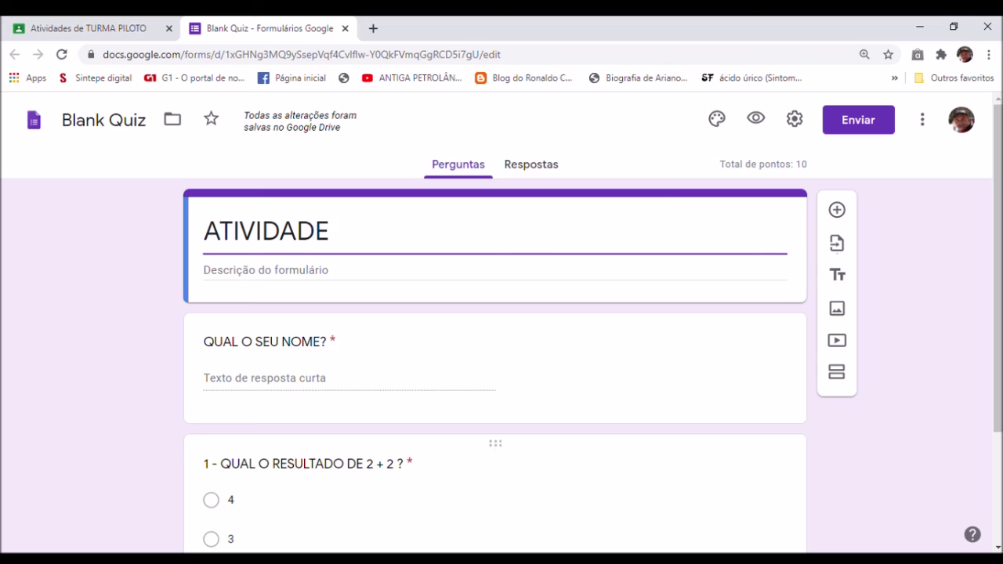
# Switch back to Google Classroom and publish the TESTE activity for TURMA PILOTO immediately with Criar atividade
pyautogui.click(104, 31)
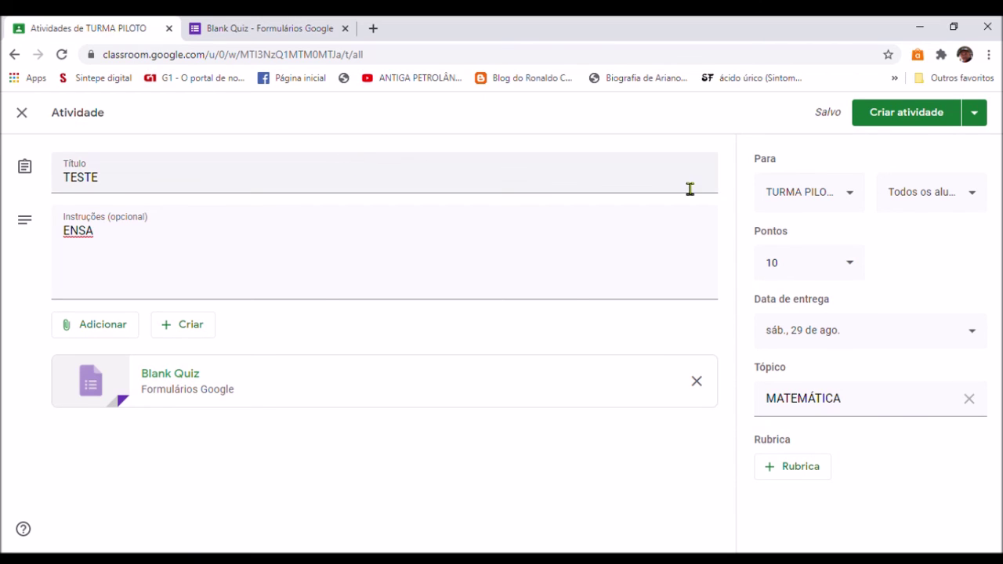
pyautogui.click(985, 116)
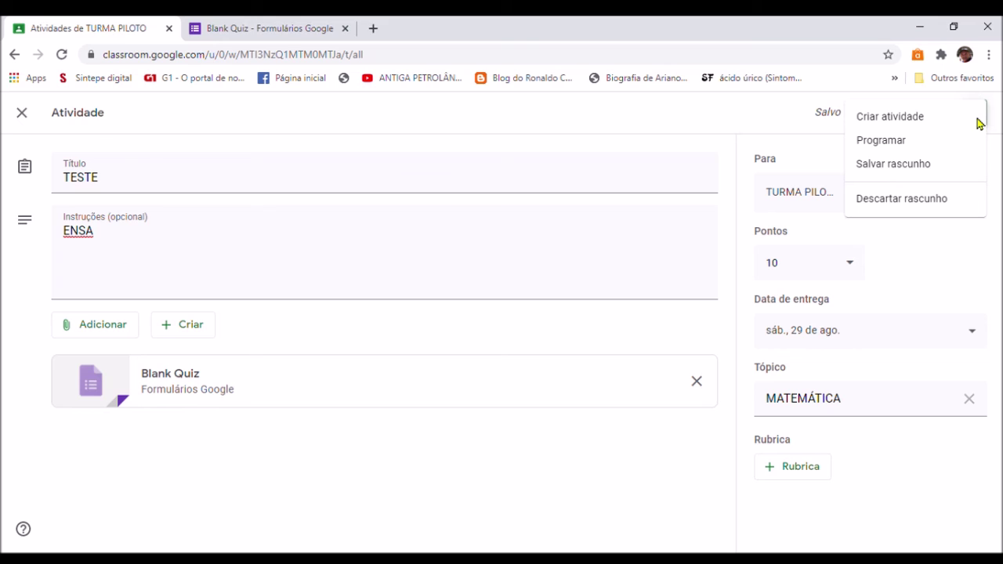
pyautogui.click(982, 121)
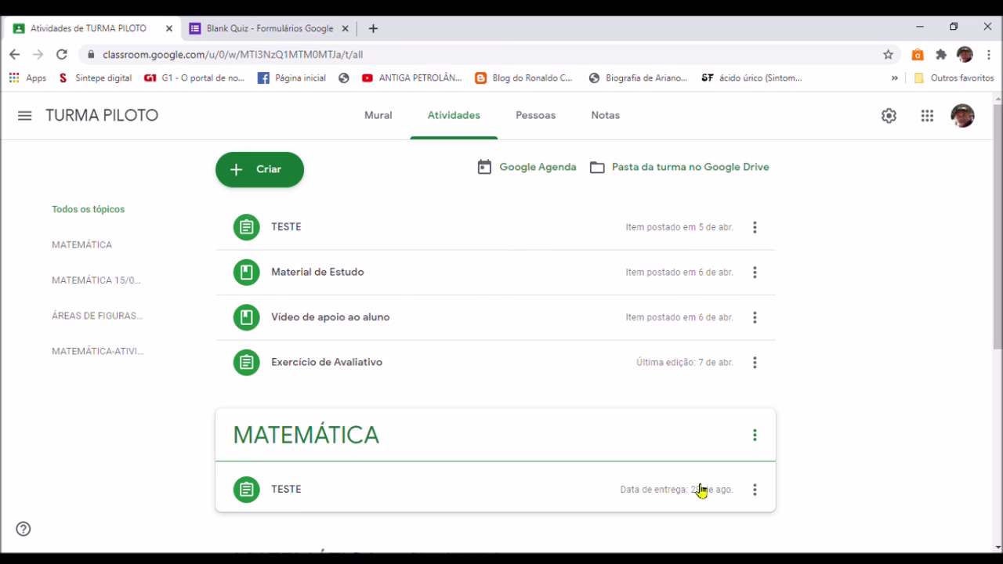
# Expand the TESTE activity under the MATEMÁTICA topic, and open its student work page from the class stream
pyautogui.click(300, 493)
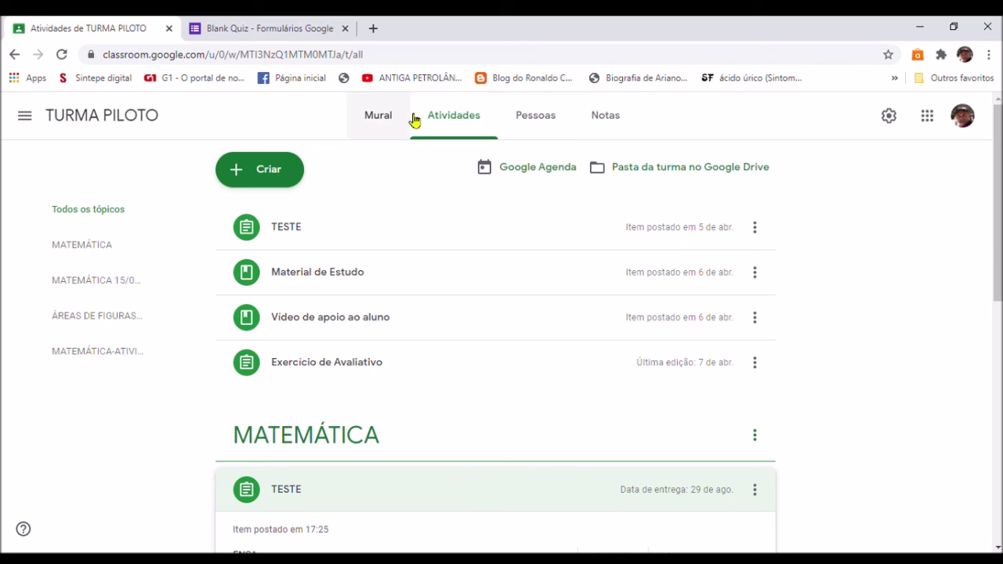
pyautogui.click(378, 118)
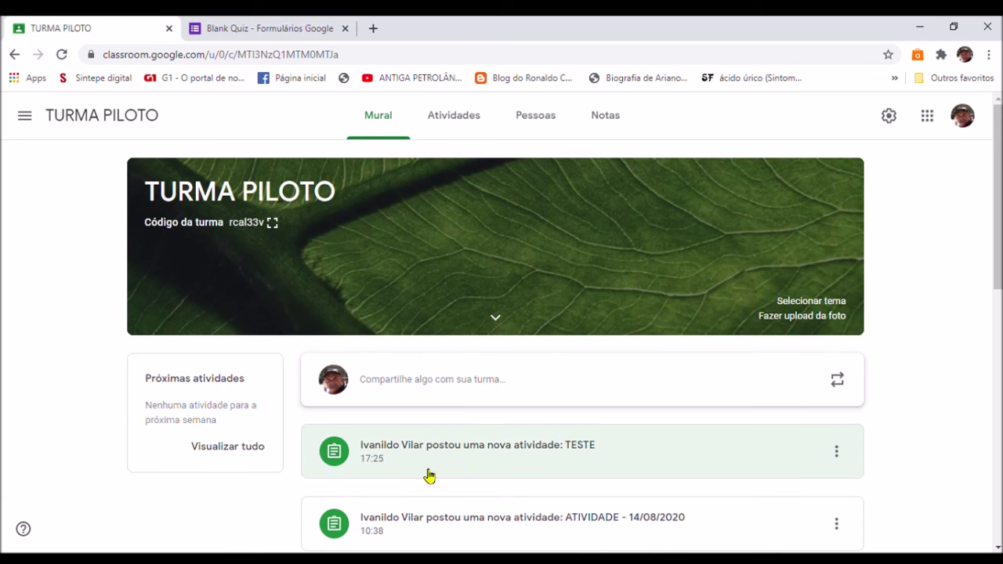
pyautogui.click(495, 451)
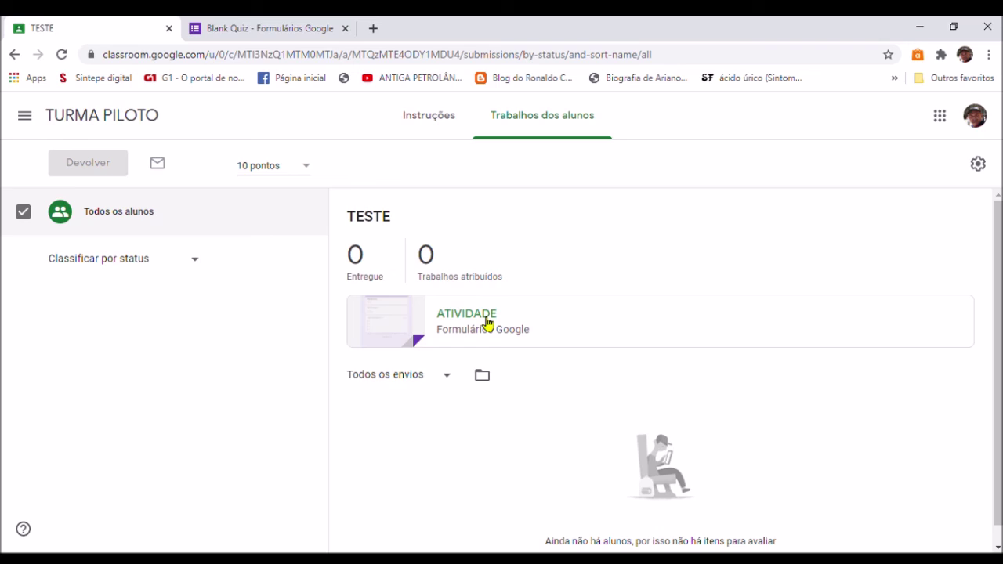
# Open the activity's attached ATIVIDADE form, switch it to editing and view its responses
pyautogui.click(486, 323)
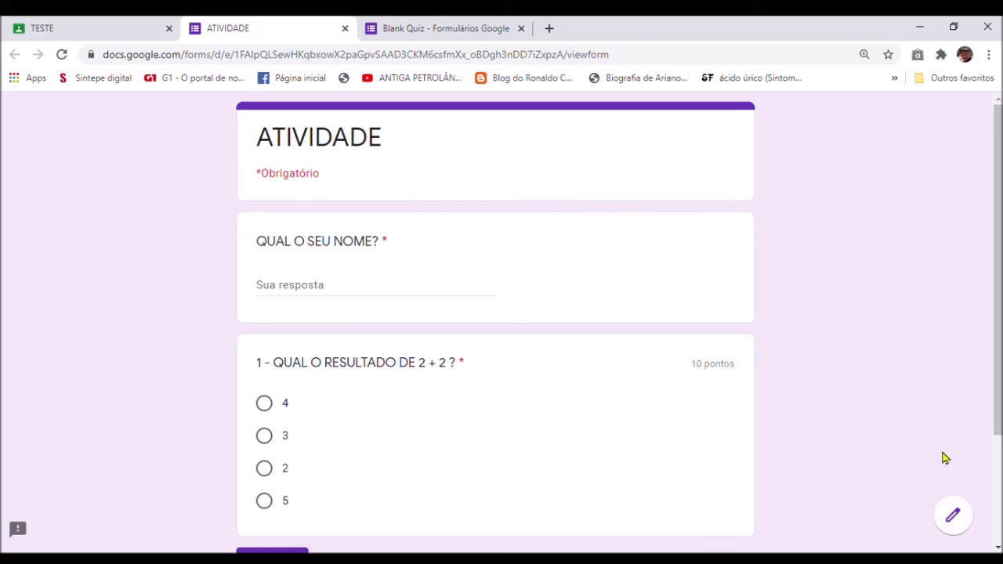
pyautogui.click(954, 517)
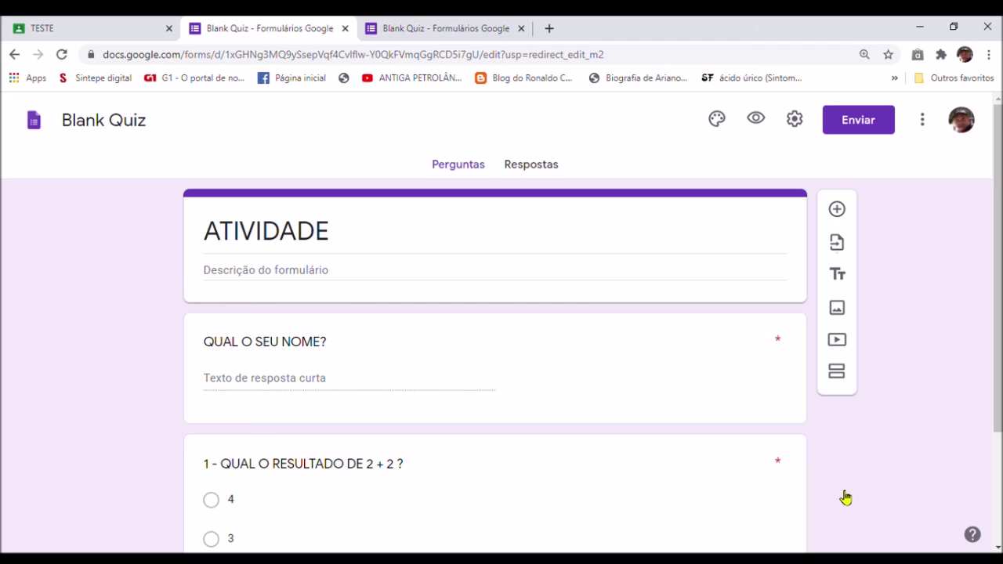
pyautogui.click(535, 172)
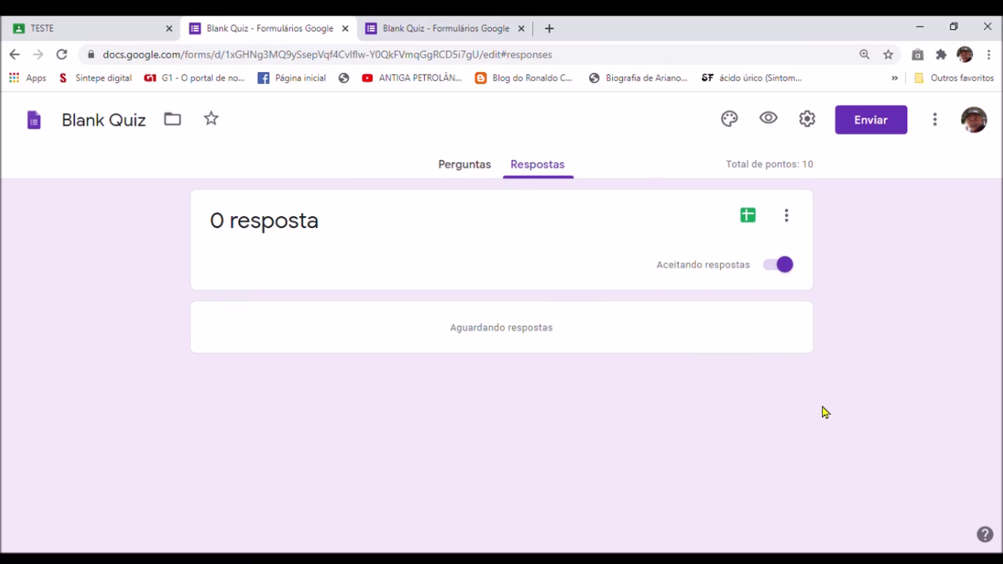